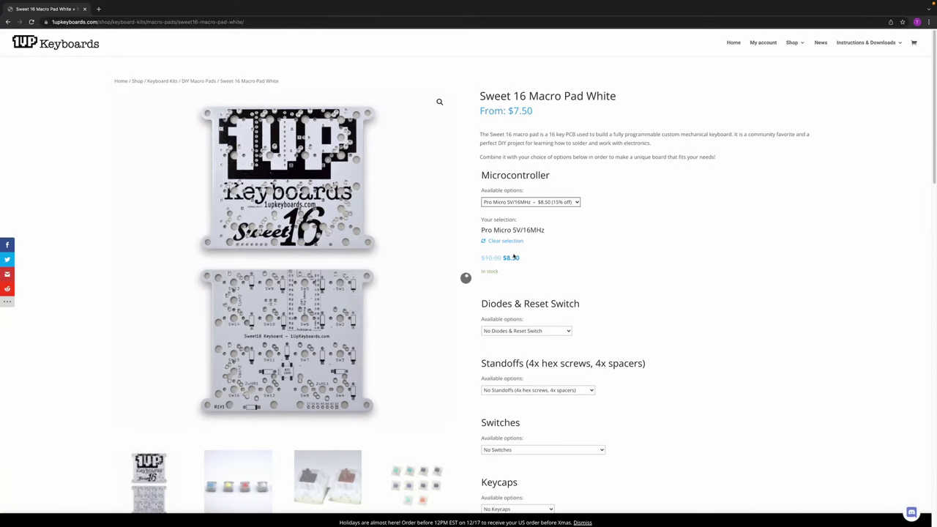
Configure the Sweet 16 kit with 16x diodes and 1x reset switch, standoffs, and Gateron Ink V2 (16 Pack) switches
scroll(519, 254, "down", 2)
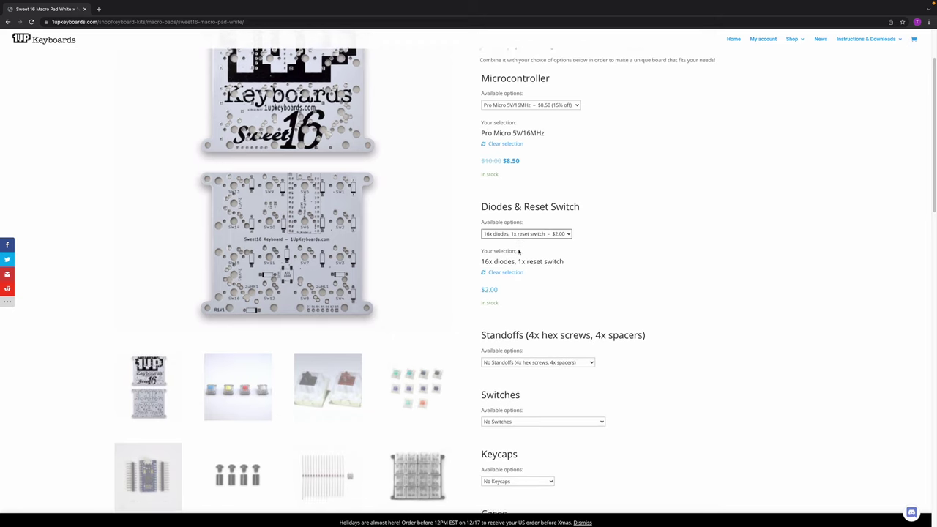
scroll(584, 256, "down", 6)
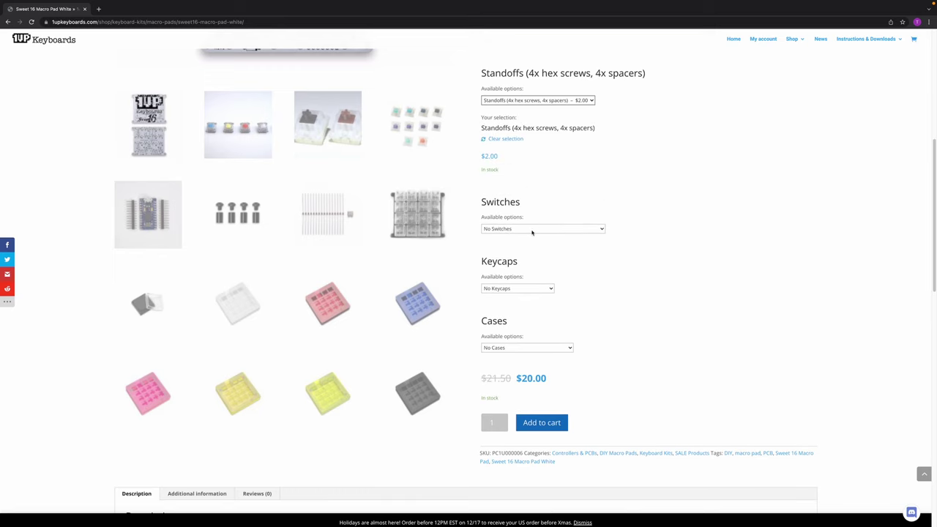
left_click(532, 230)
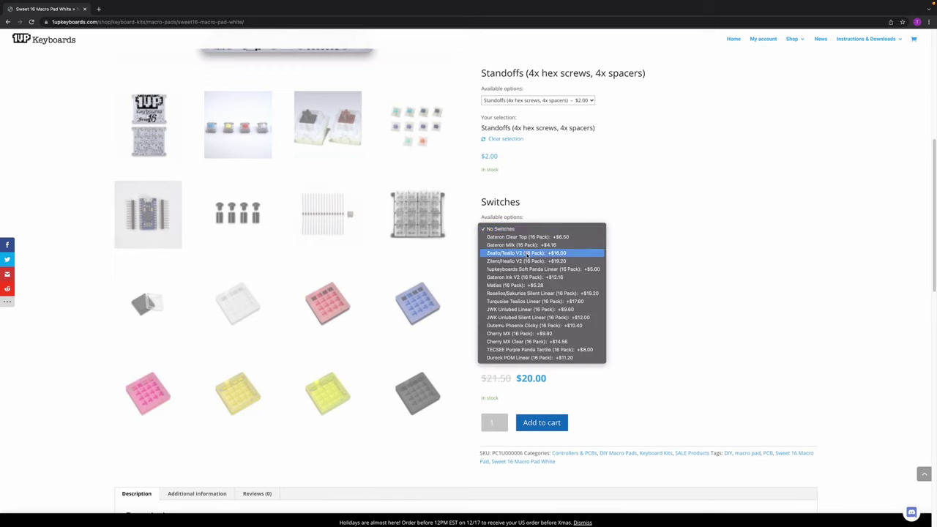
left_click(526, 278)
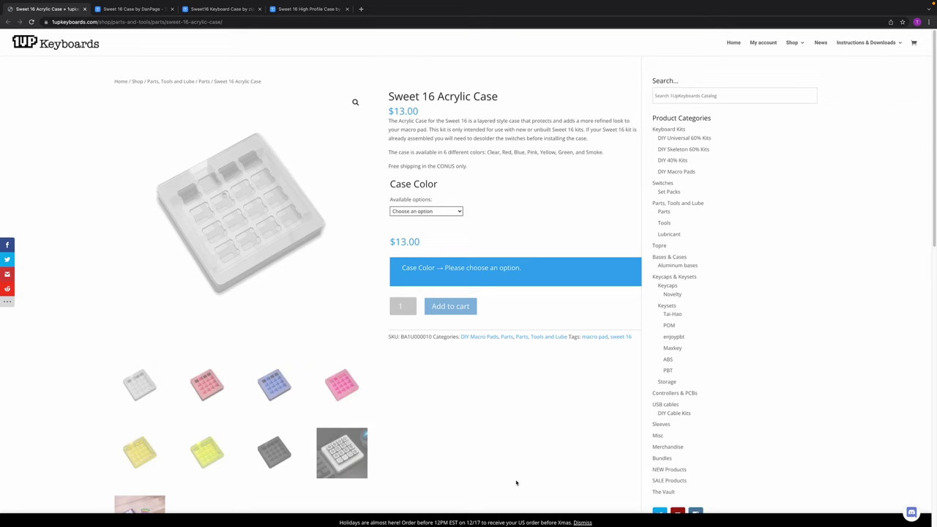
Preview the Sweet 16 acrylic case images in blue, red and green
left_click(274, 385)
left_click(207, 384)
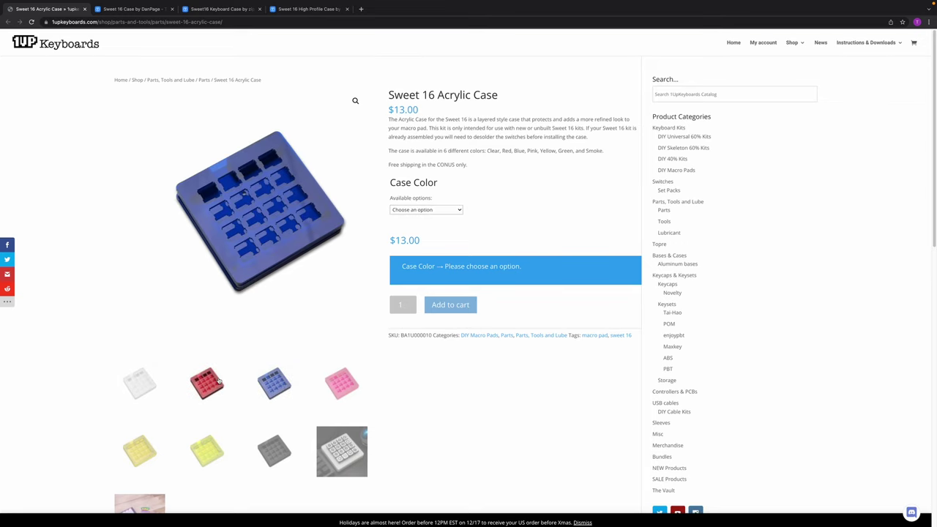
left_click(206, 450)
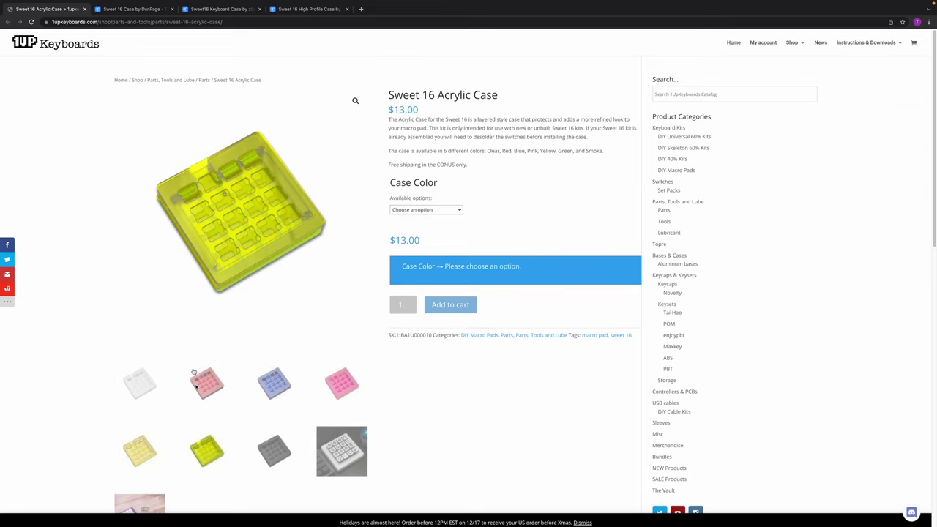
View the 3D-printable Sweet 16 Case on Thingiverse and both part images of the Sweet16 Keyboard Case
left_click(112, 10)
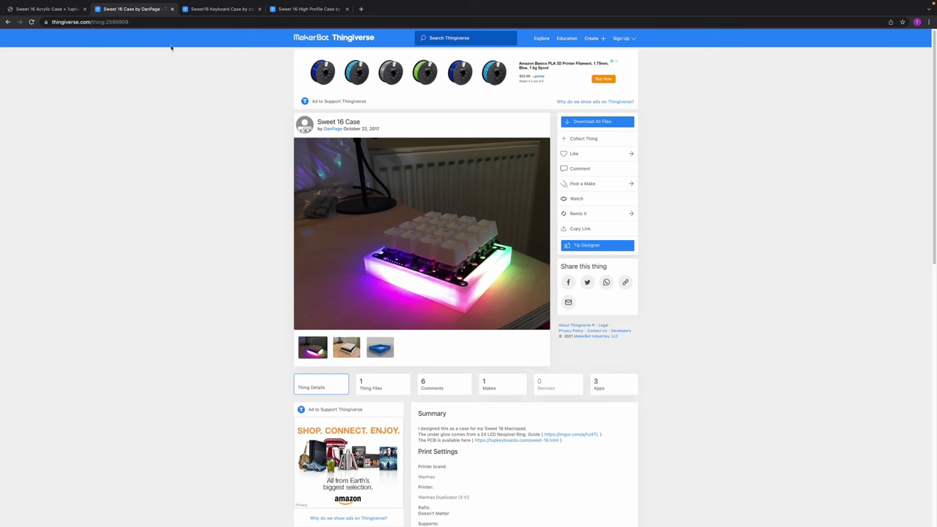
left_click(218, 10)
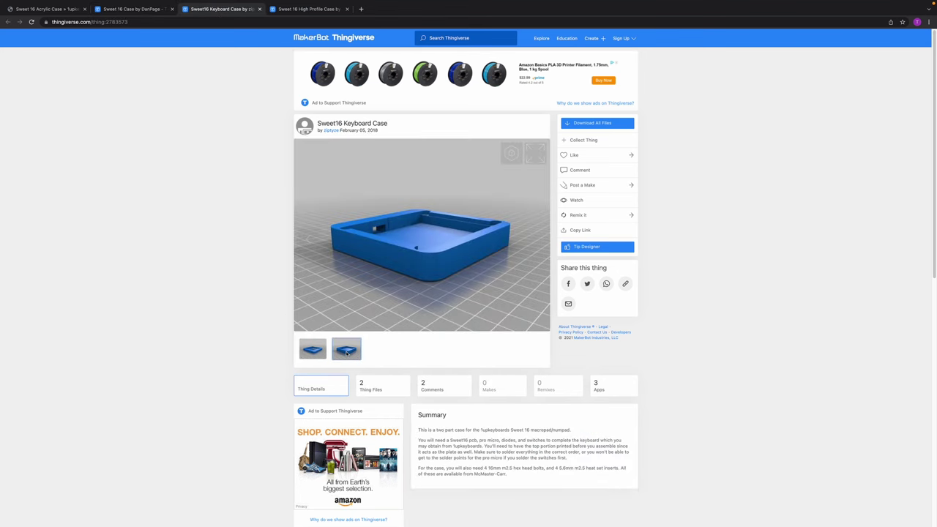
left_click(313, 349)
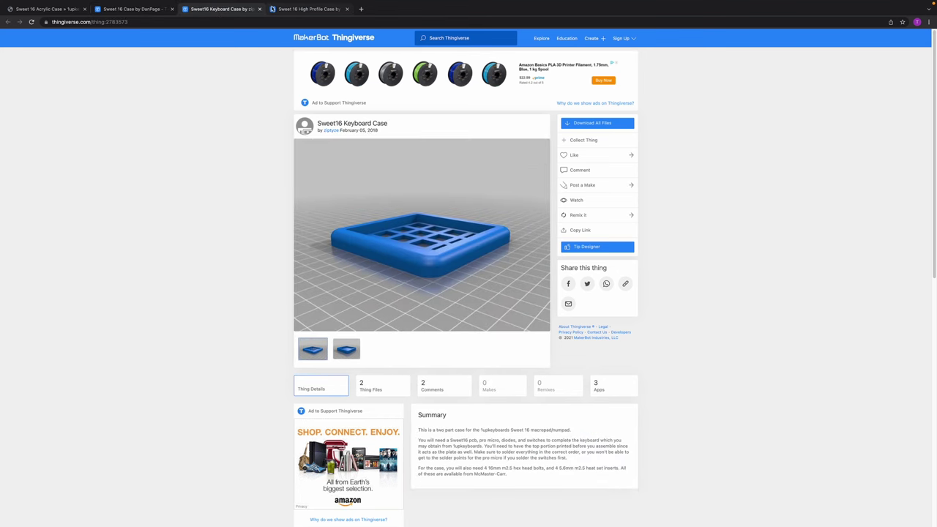
Browse the preview images of the Sweet 16 High Profile Case on Thingiverse
key("ctrl+Tab")
left_click(354, 354)
left_click(377, 350)
left_click(335, 353)
left_click(320, 353)
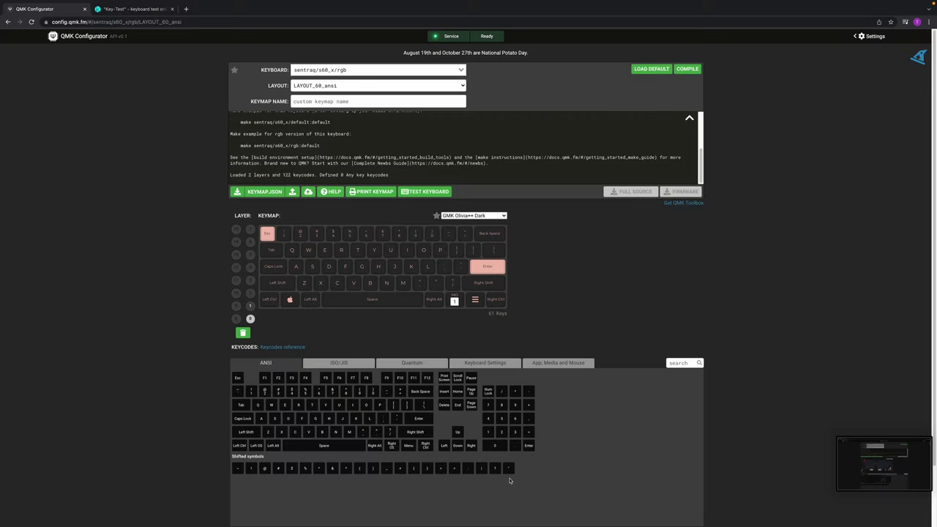
In QMK Configurator, choose the 1upkeyboards/sweet16/v1 keyboard and name the keymap mainlayout
left_click(389, 69)
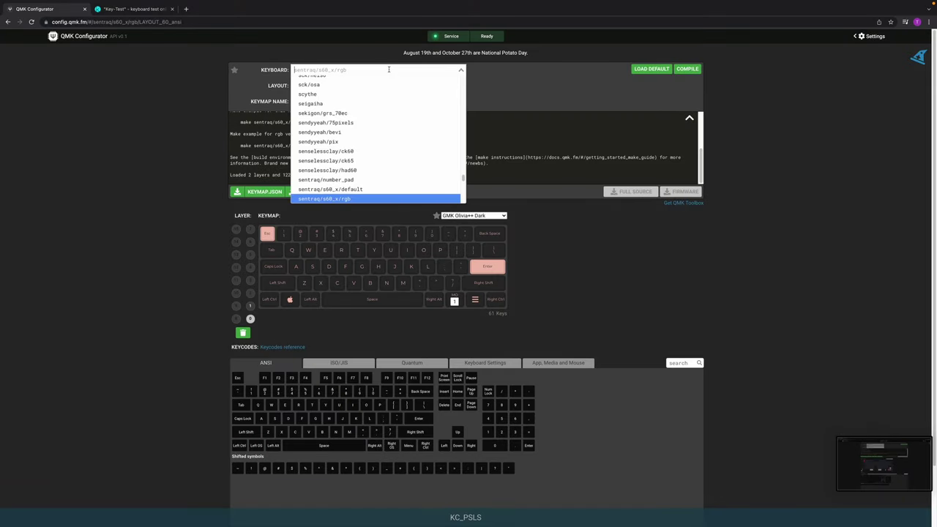
type("1up")
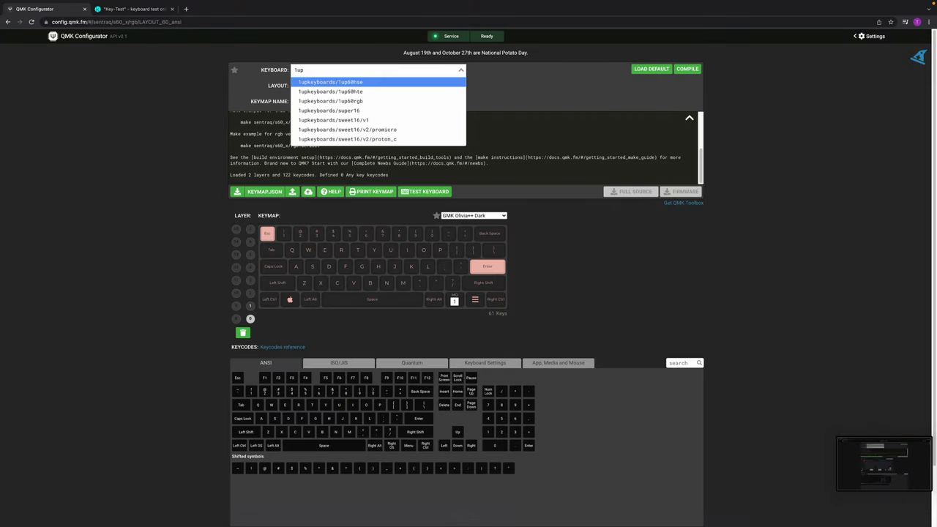
left_click(373, 120)
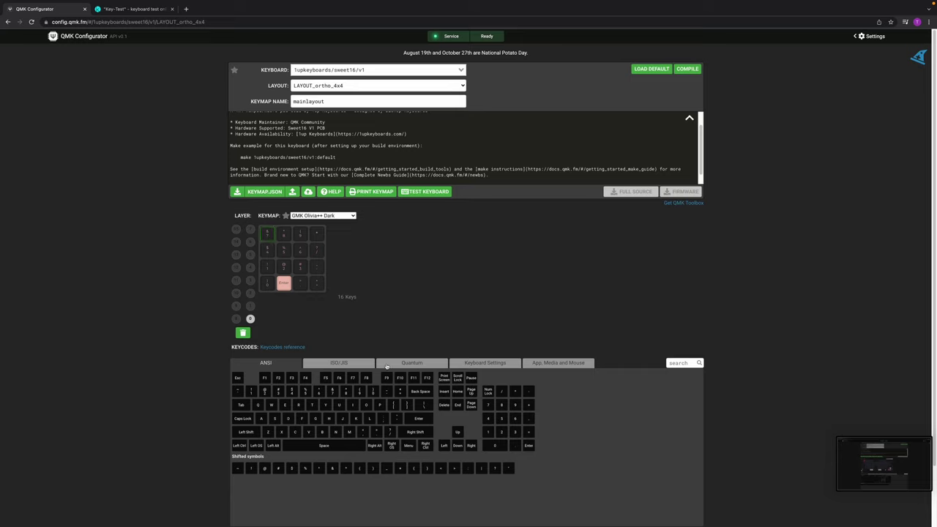
Look through the ISO/JIS, Quantum and Keyboard Settings keycode groups
left_click(342, 365)
left_click(405, 364)
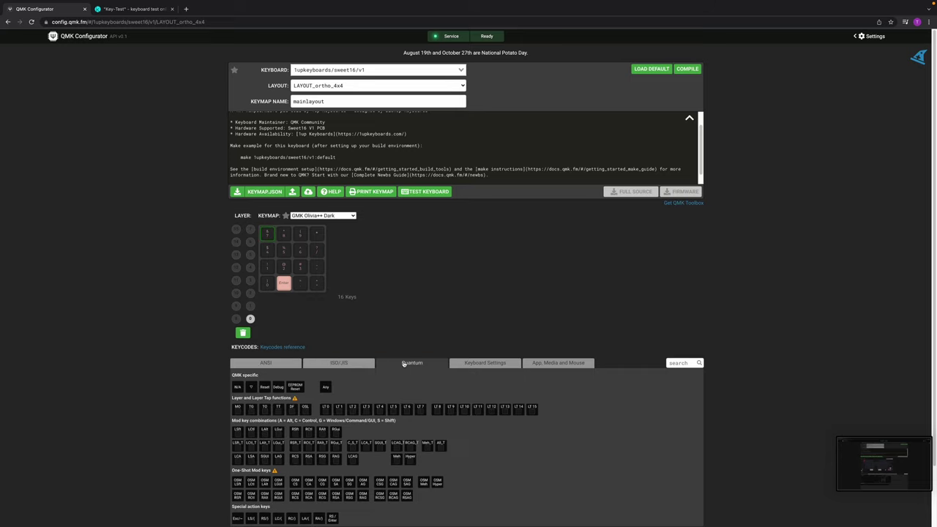
left_click(474, 363)
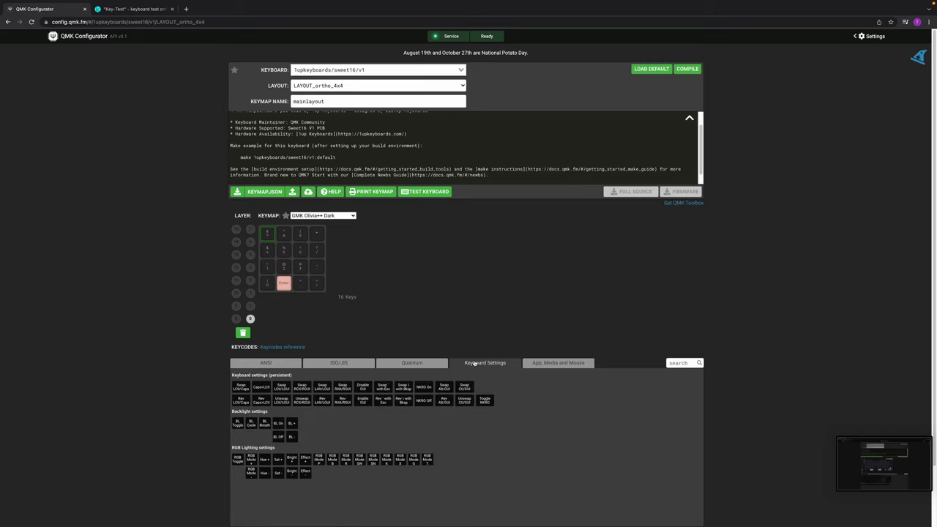
Assign F13 through F19 in order to the keymap's first seven keys, and Vol + and Vol - to the first two bottom-row keys
left_click(531, 364)
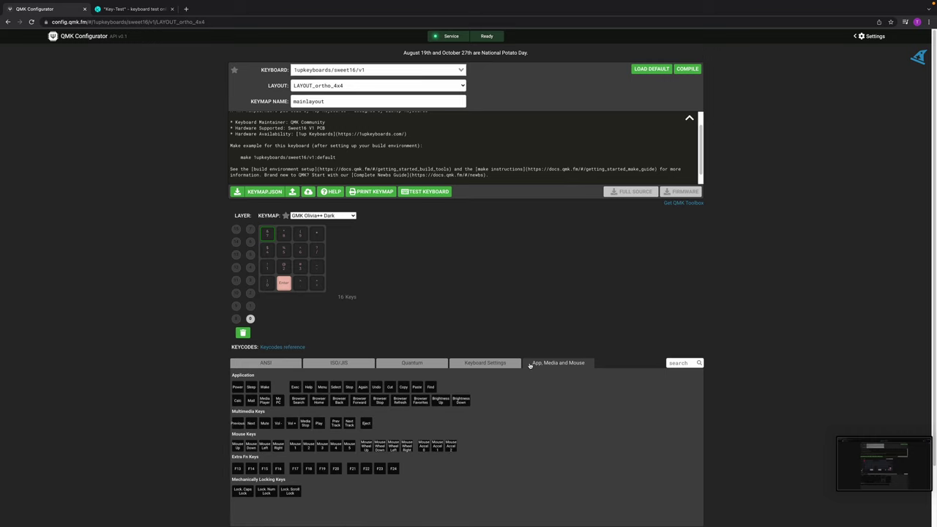
left_click(238, 471)
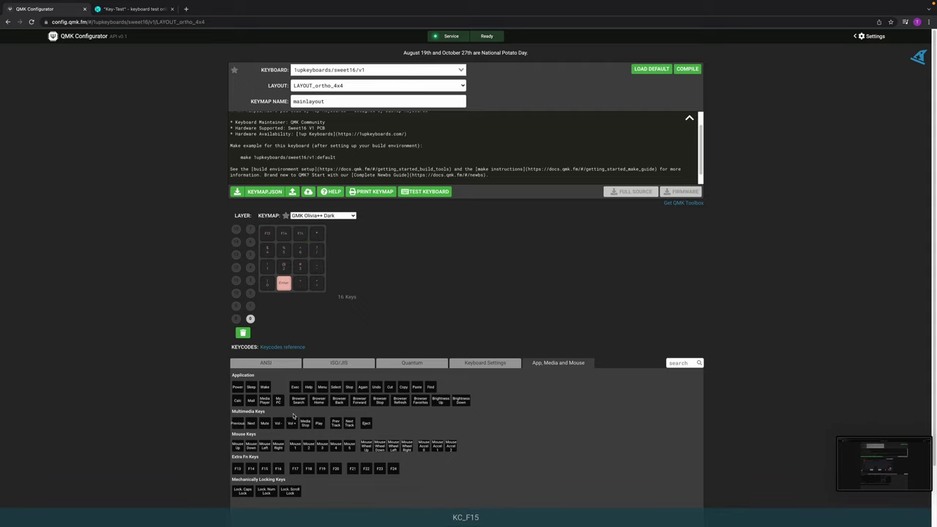
left_click(279, 469)
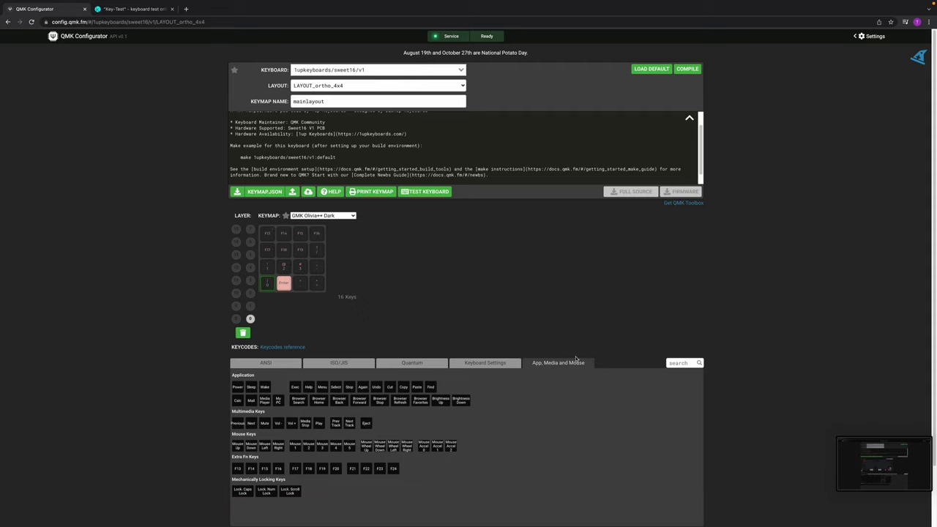
left_click(291, 423)
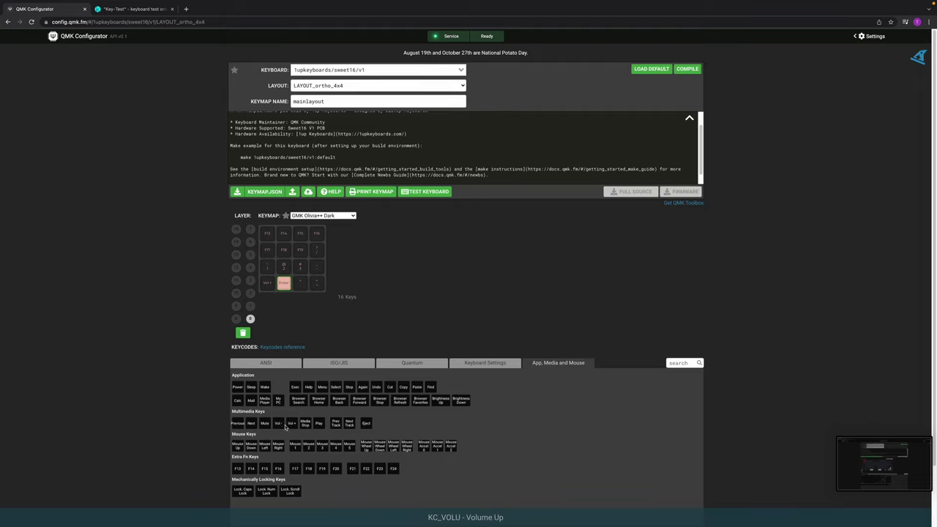
left_click(280, 424)
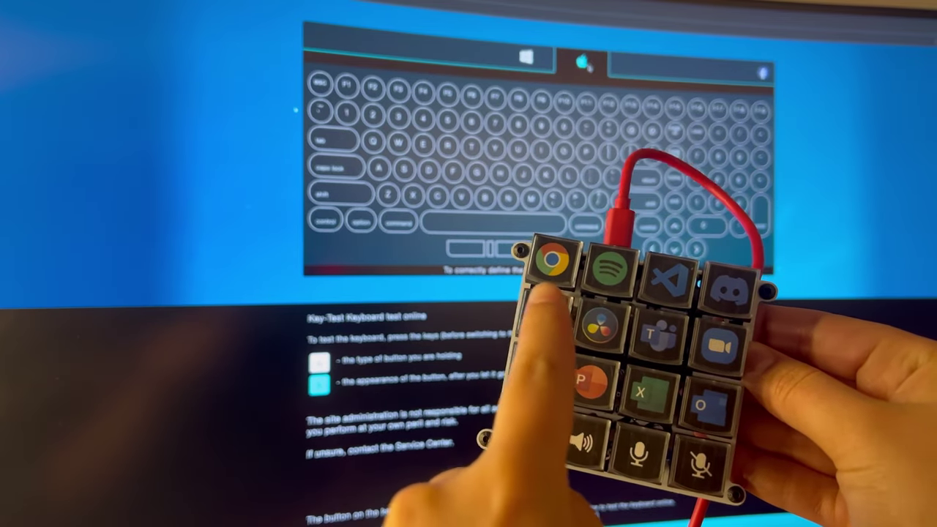
key("F14")
key("F15")
key("F15")
key("F16")
key("F17")
key("F18")
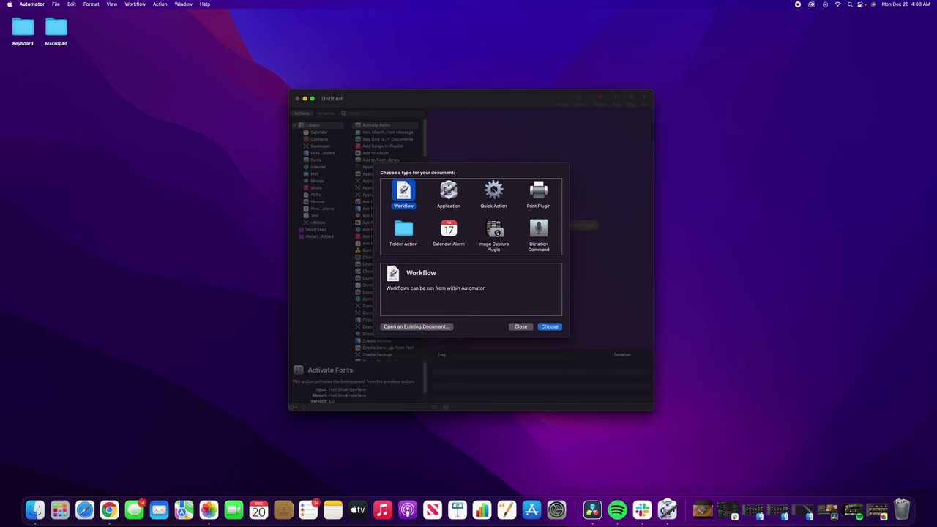
In Automator, create a Quick Action whose workflow receives no input in any application
left_click(494, 189)
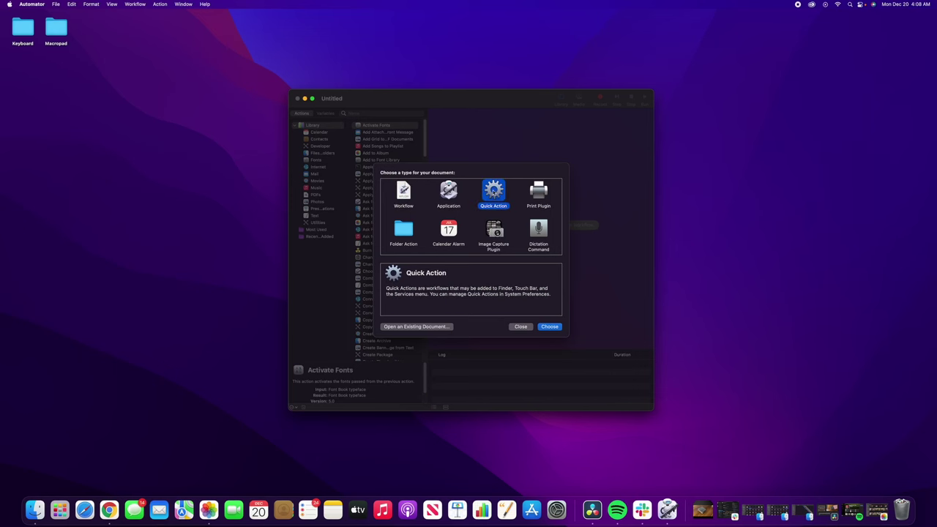
left_click(554, 326)
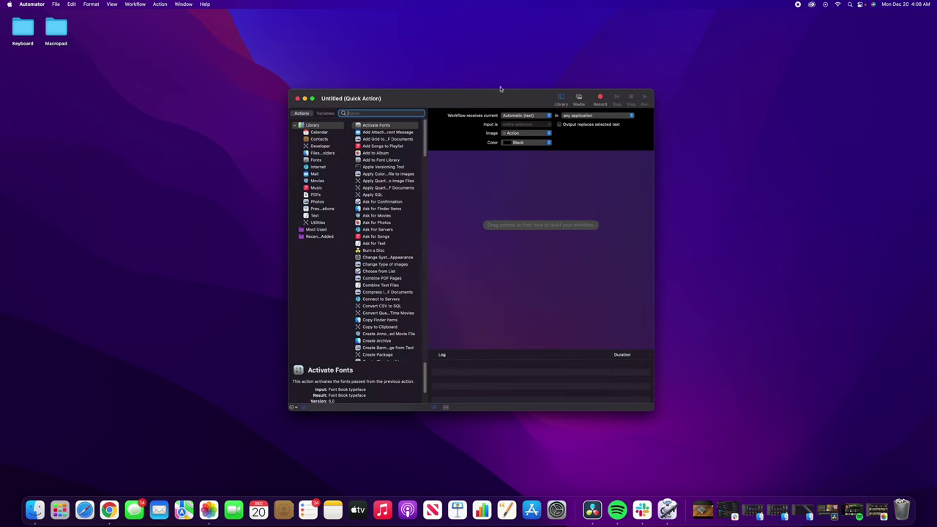
left_click(519, 116)
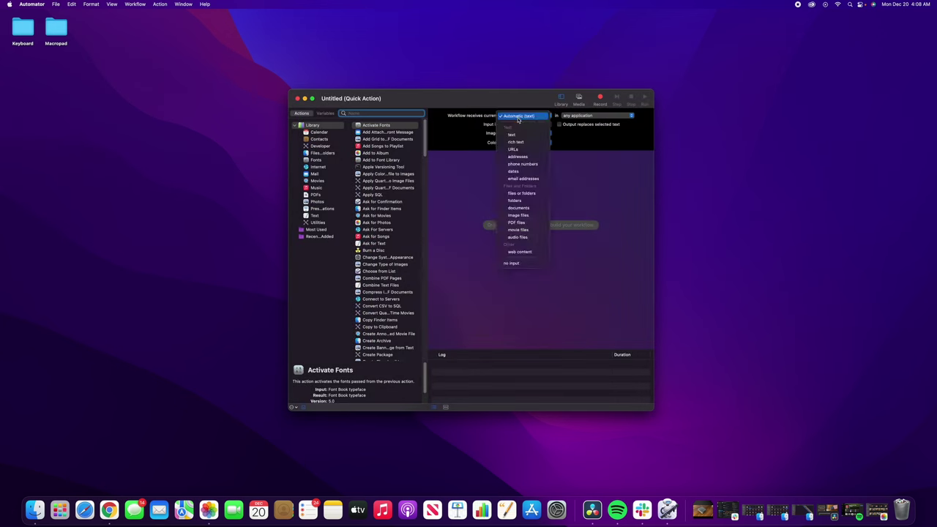
left_click(520, 263)
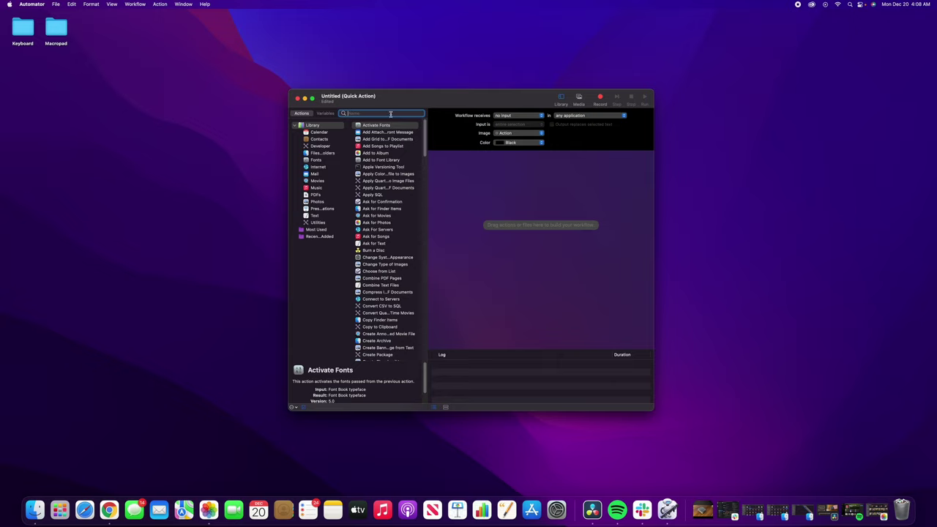
Search the action library for "open" and add the Launch Application action to the workflow
type("open")
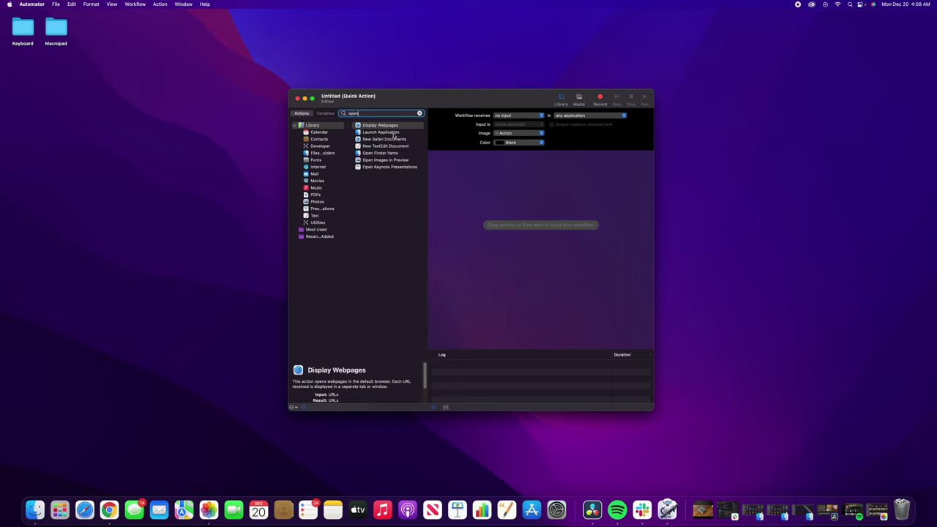
key("Down")
left_click(390, 133)
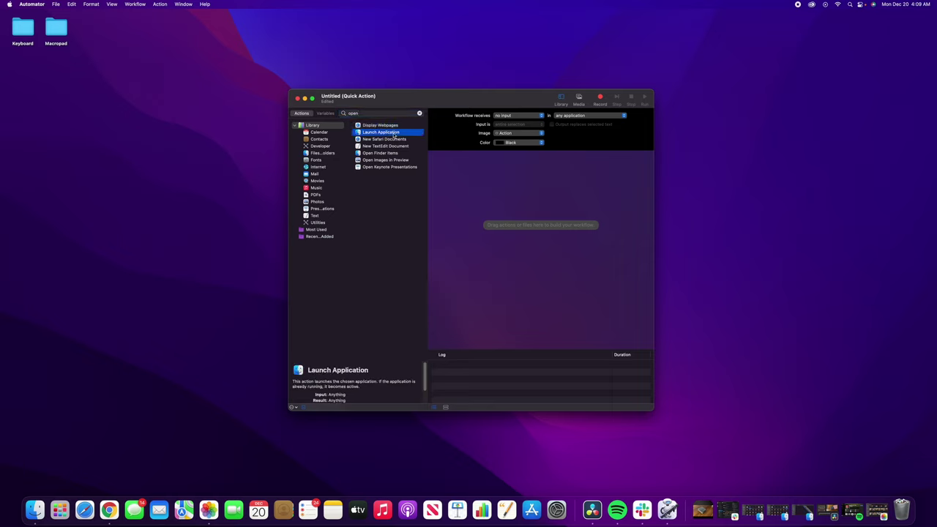
left_click_drag(390, 132, 561, 227)
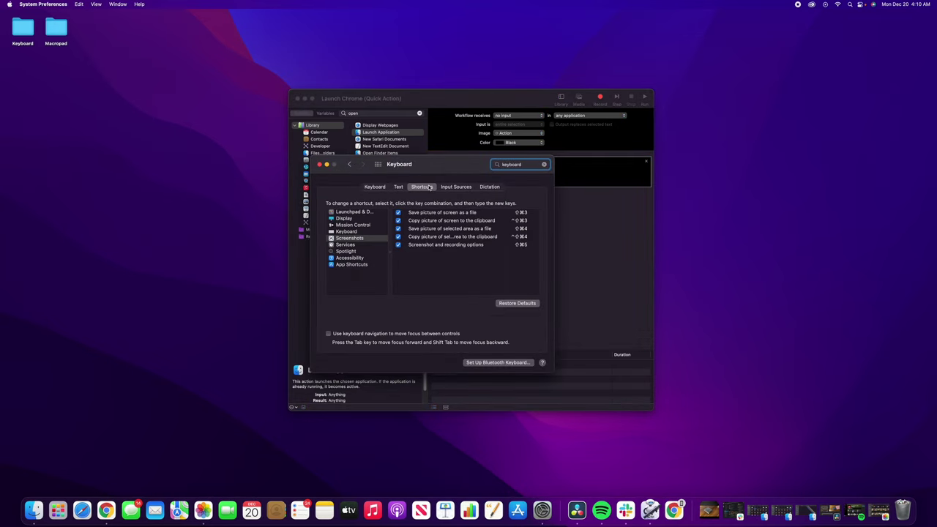
In System Preferences, add an app shortcut for All Applications with the menu title Launch Chrome and the keyboard shortcut F13
left_click(349, 266)
left_click(397, 302)
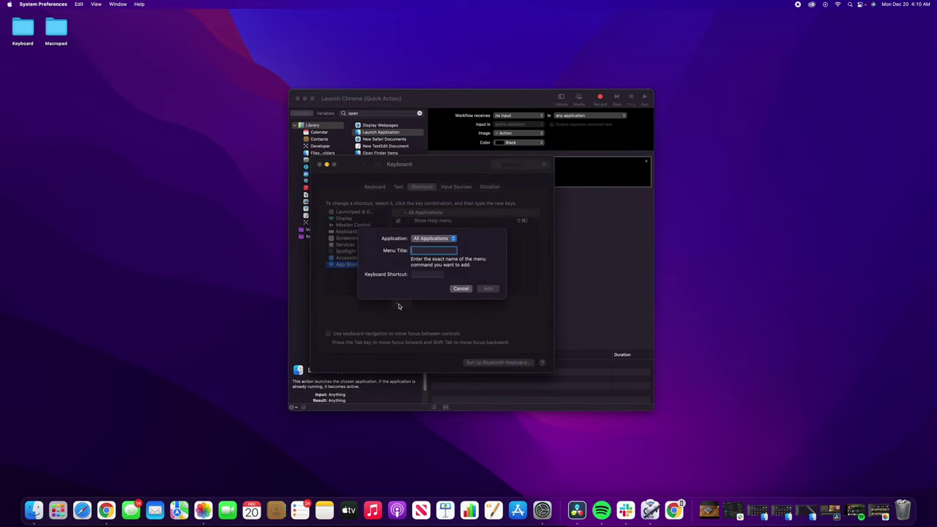
type("Launch Chrome")
left_click(439, 275)
key("F13")
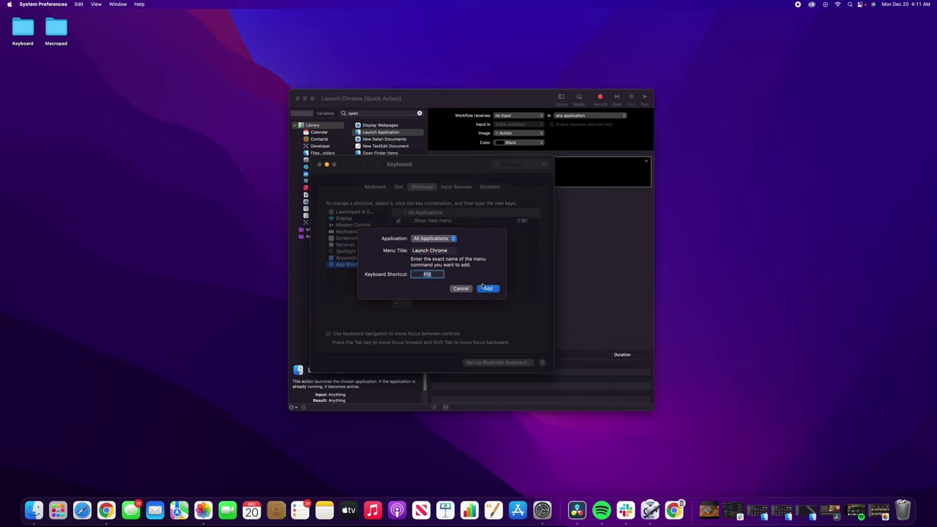
left_click(487, 288)
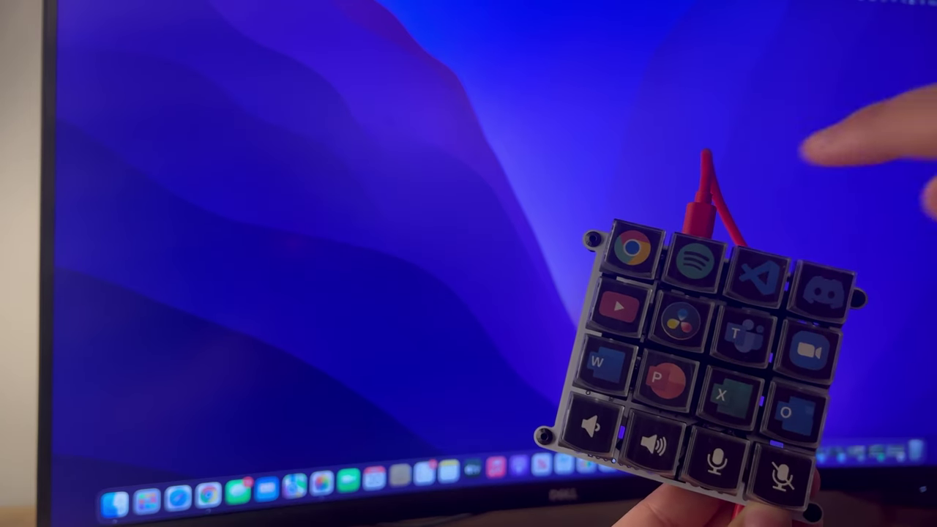
key("F13")
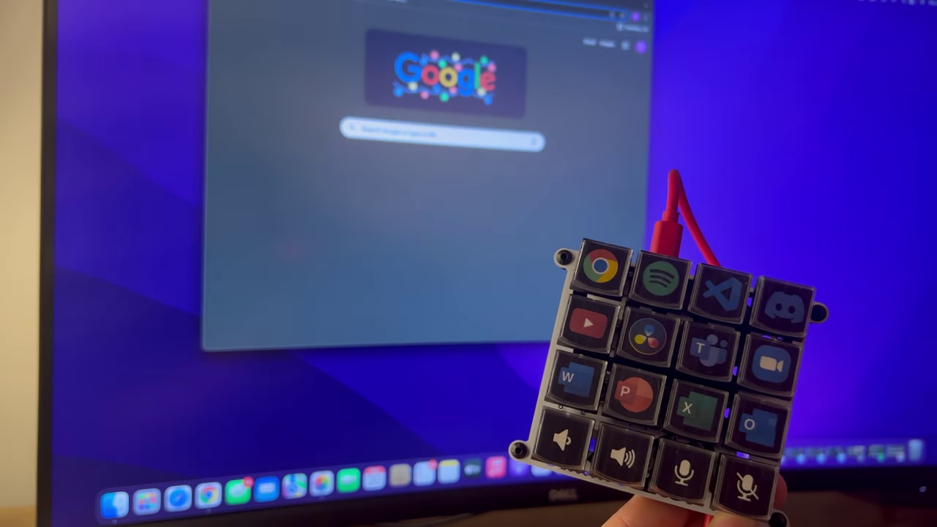